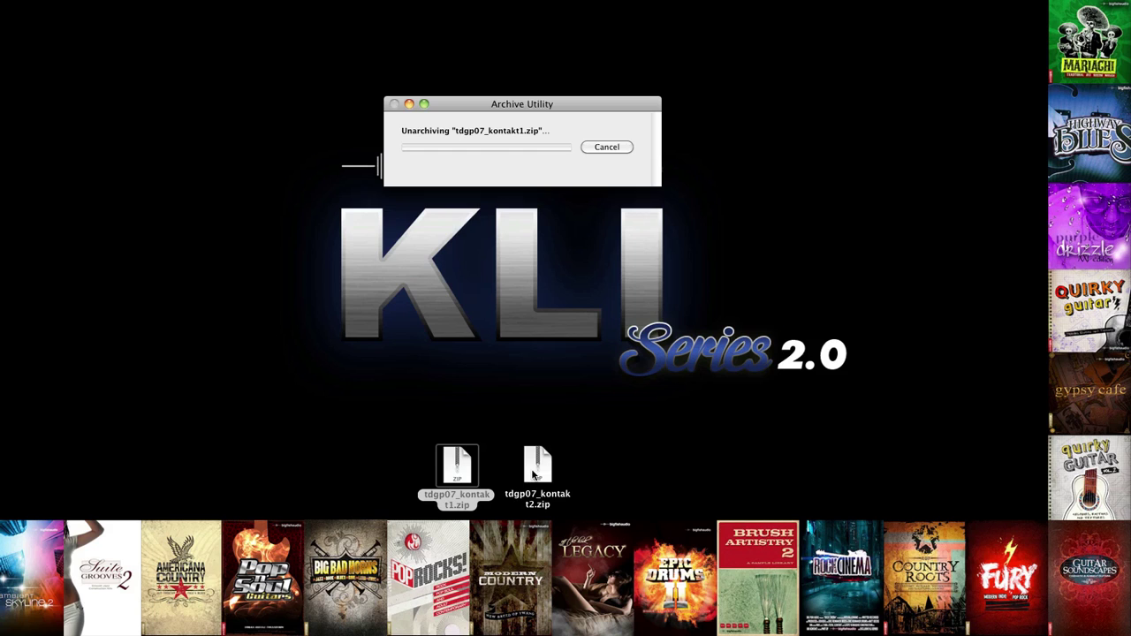
Unarchive tdgp07_kontakt2.zip and open the two extracted folders, Guitar Soundscapes KLI and Guitar Soundscapes pt2
double_click(533, 473)
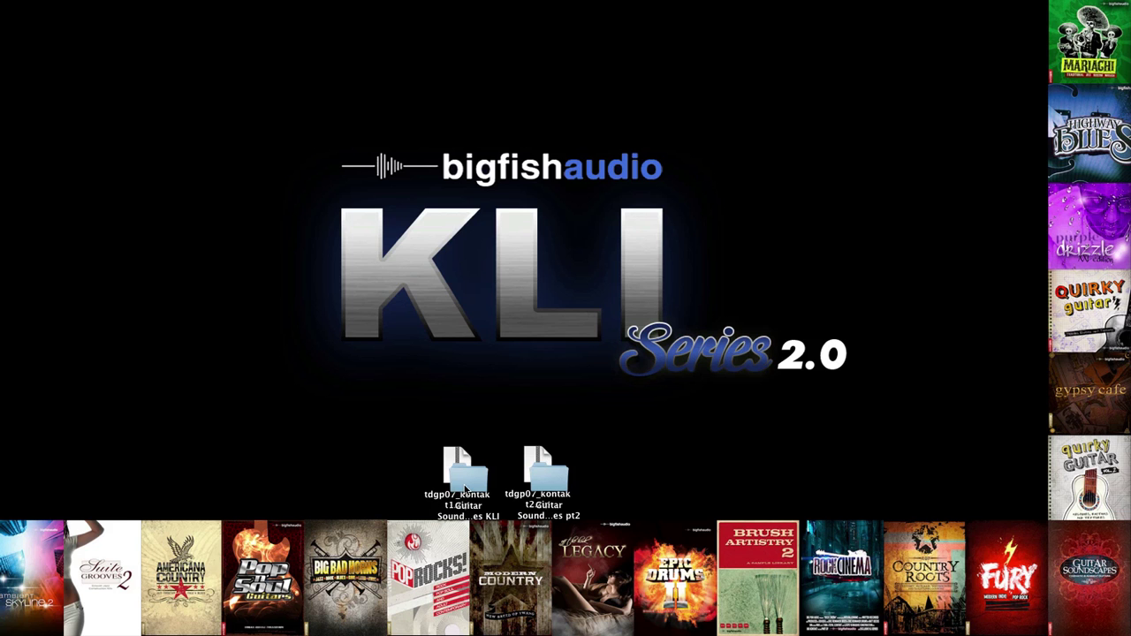
left_click(466, 488)
double_click(509, 508)
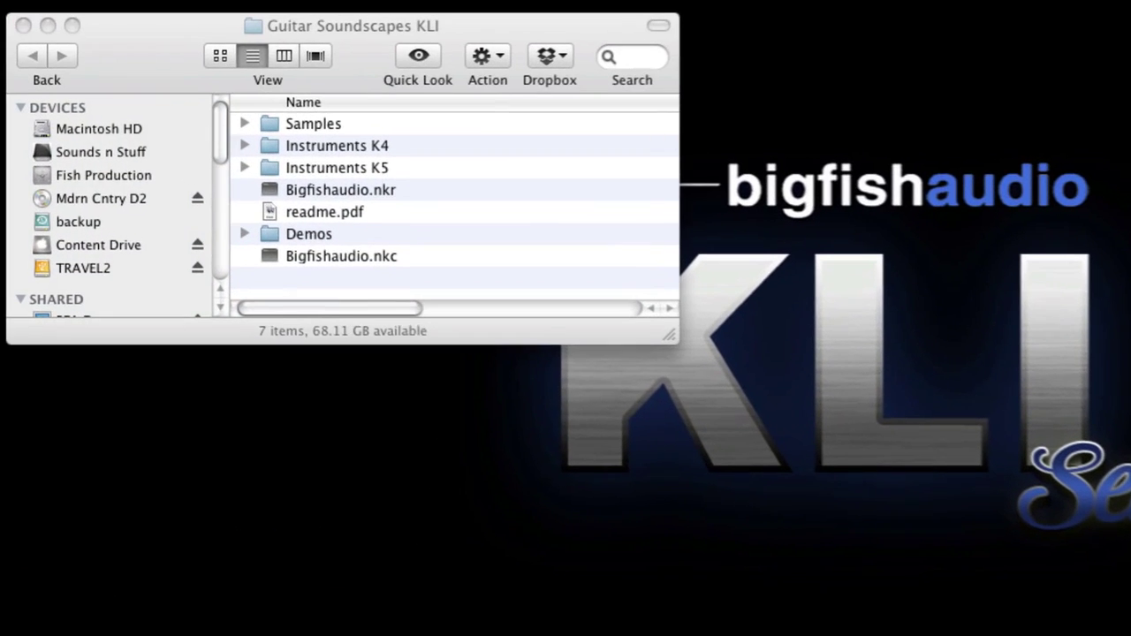
double_click(592, 504)
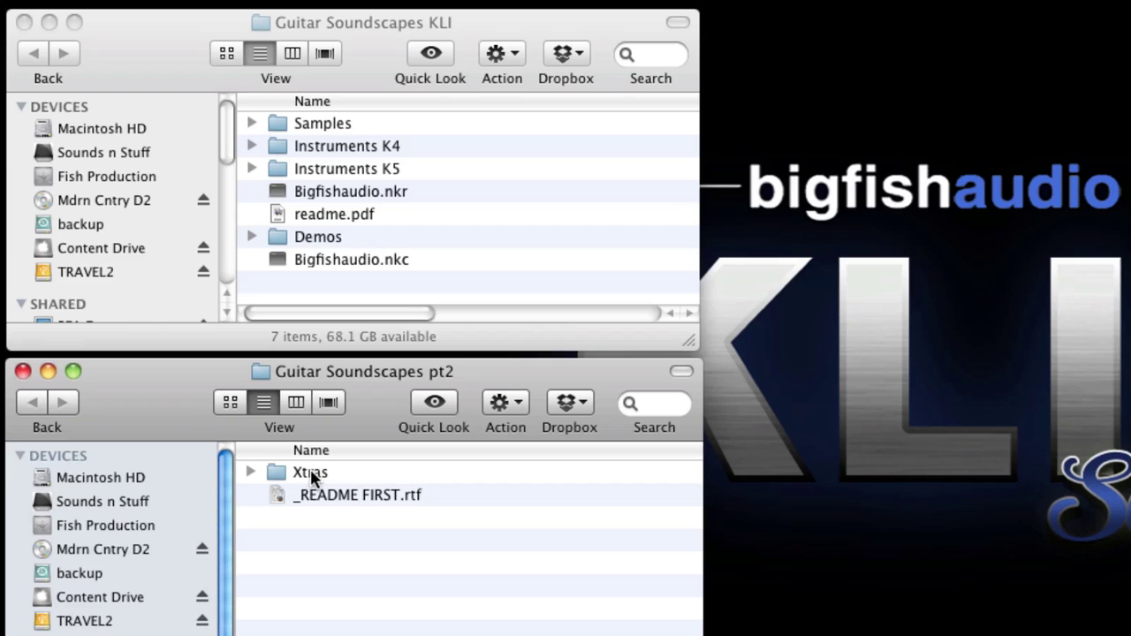
Move the Xtras folder from Guitar Soundscapes pt2 into the Samples folder of Guitar Soundscapes KLI, and close the pt2 window
left_click_drag(312, 474, 325, 128)
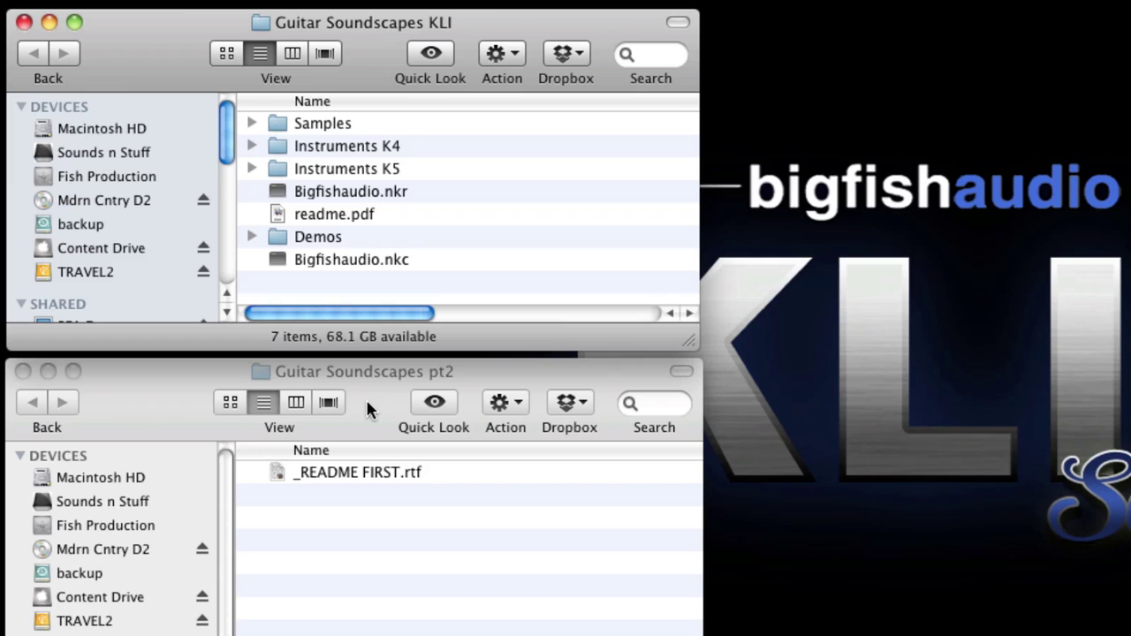
left_click(152, 375)
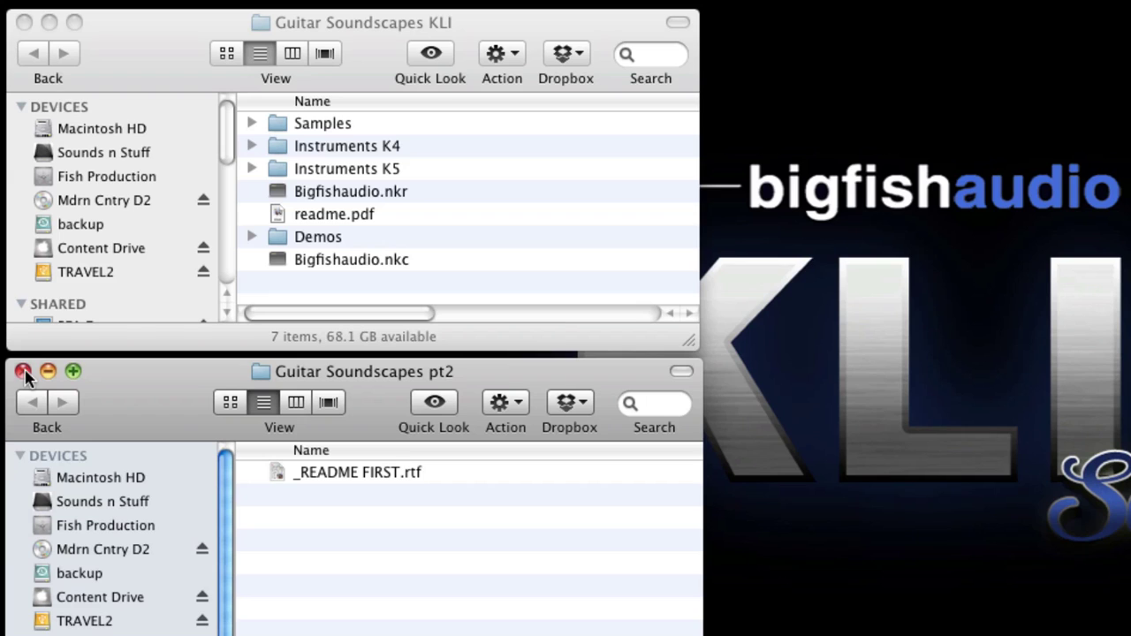
left_click(23, 371)
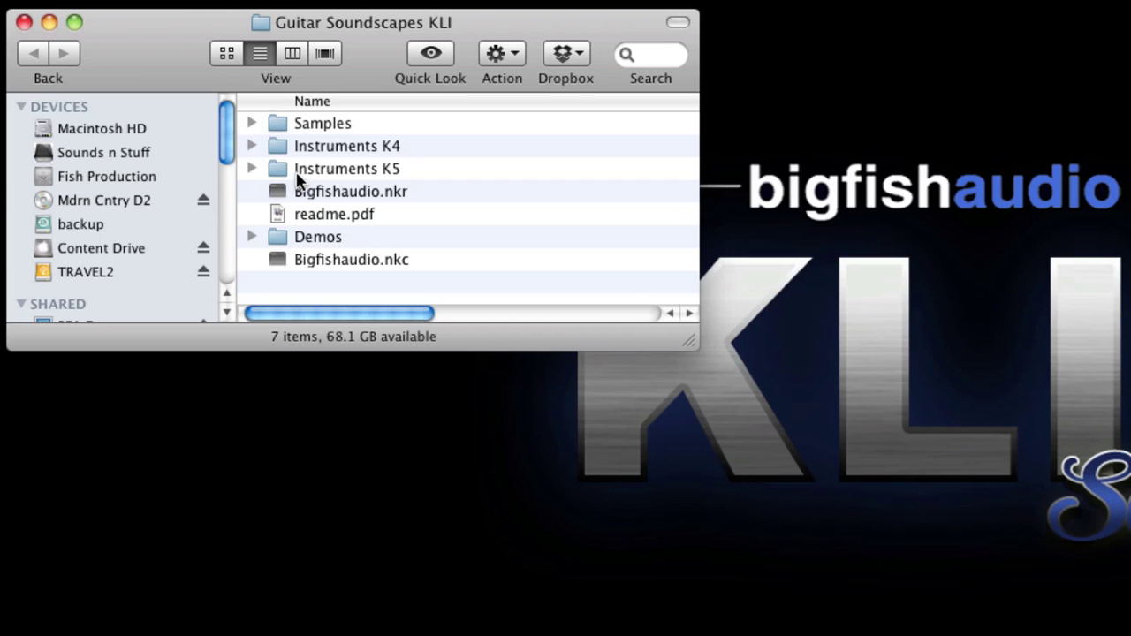
Expand the Instruments K5 and Instruments K4 folders and enlarge the folder window to show their subfolders
left_click(251, 169)
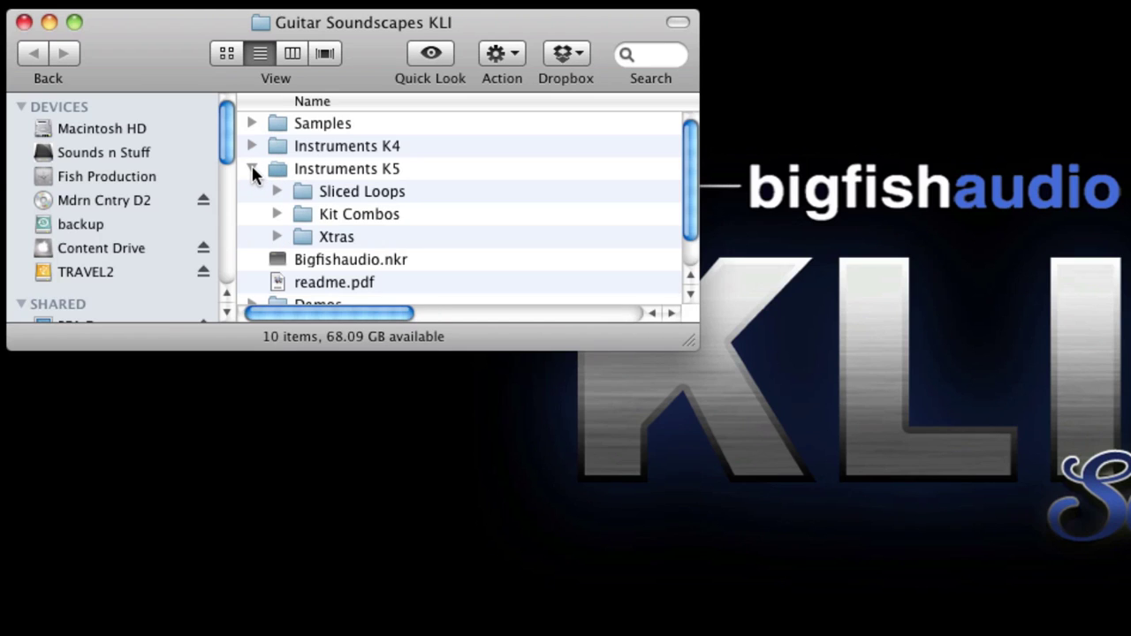
left_click(252, 146)
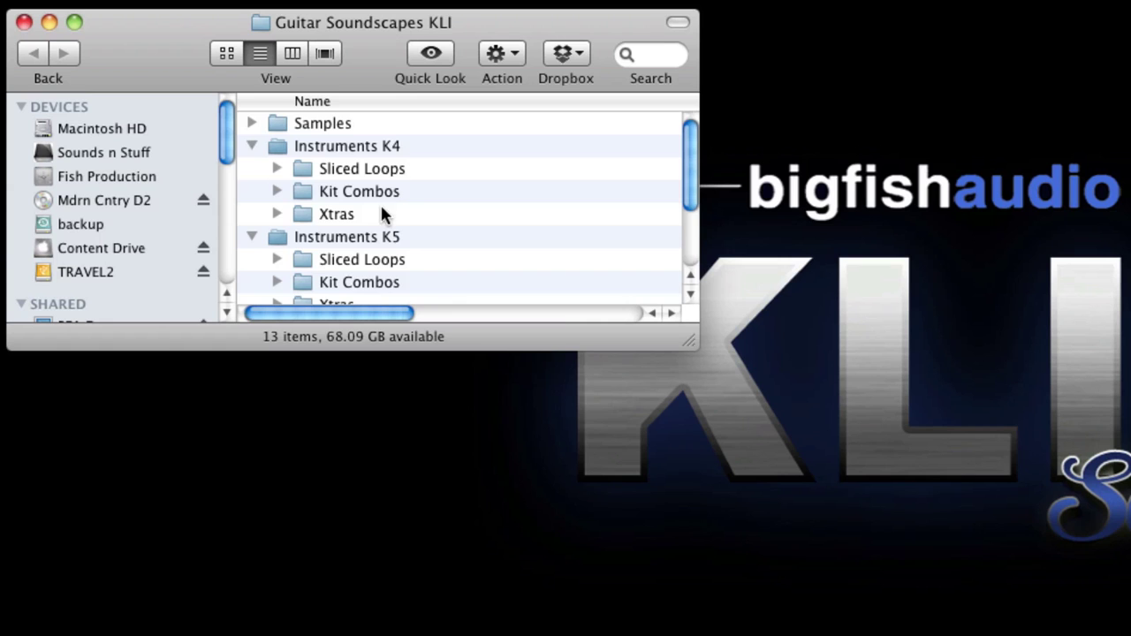
scroll(380, 214, "down", 2)
left_click_drag(691, 342, 577, 635)
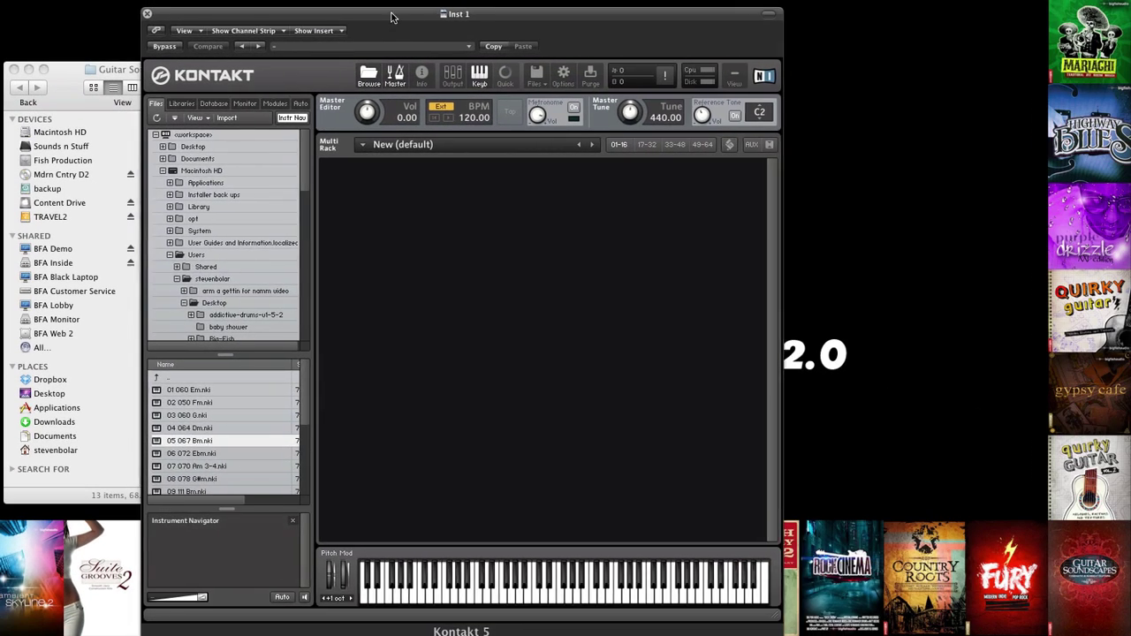
Place the Kontakt window beside the folder window and load 05 067 Bm.nki from the Instruments K4 Kit Combos folder into the rack
left_click_drag(392, 17, 556, 10)
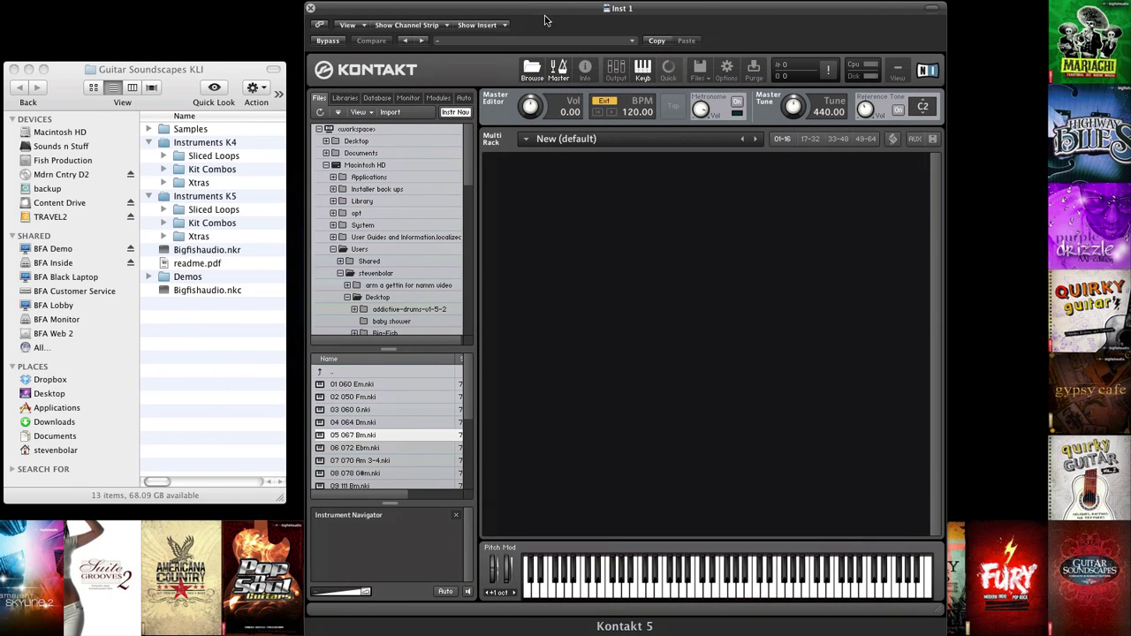
left_click(345, 98)
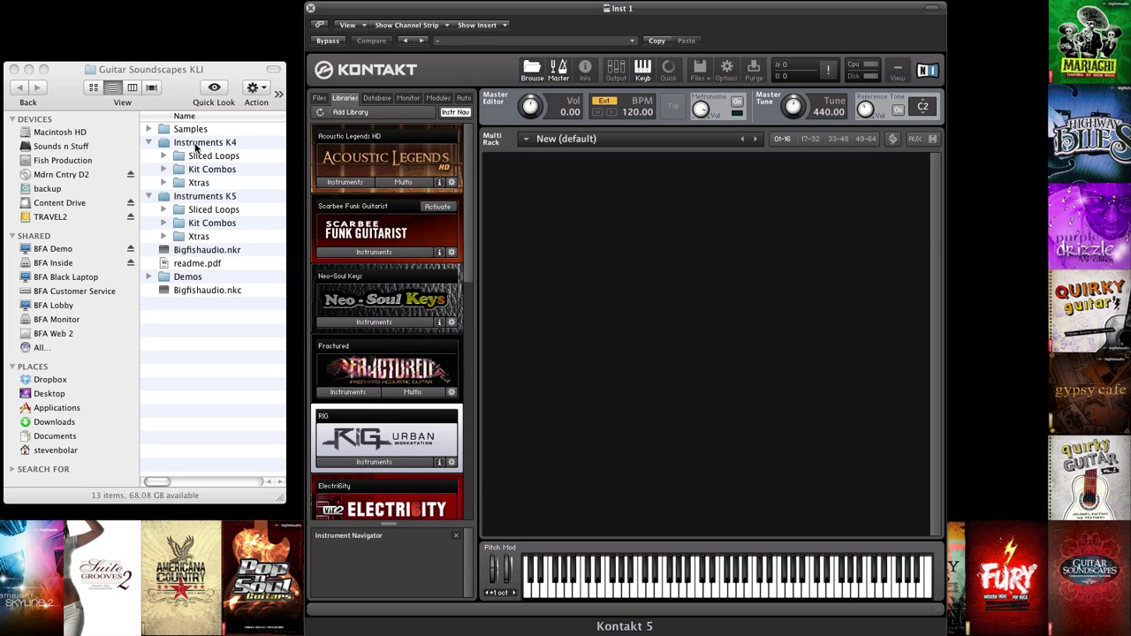
left_click(164, 171)
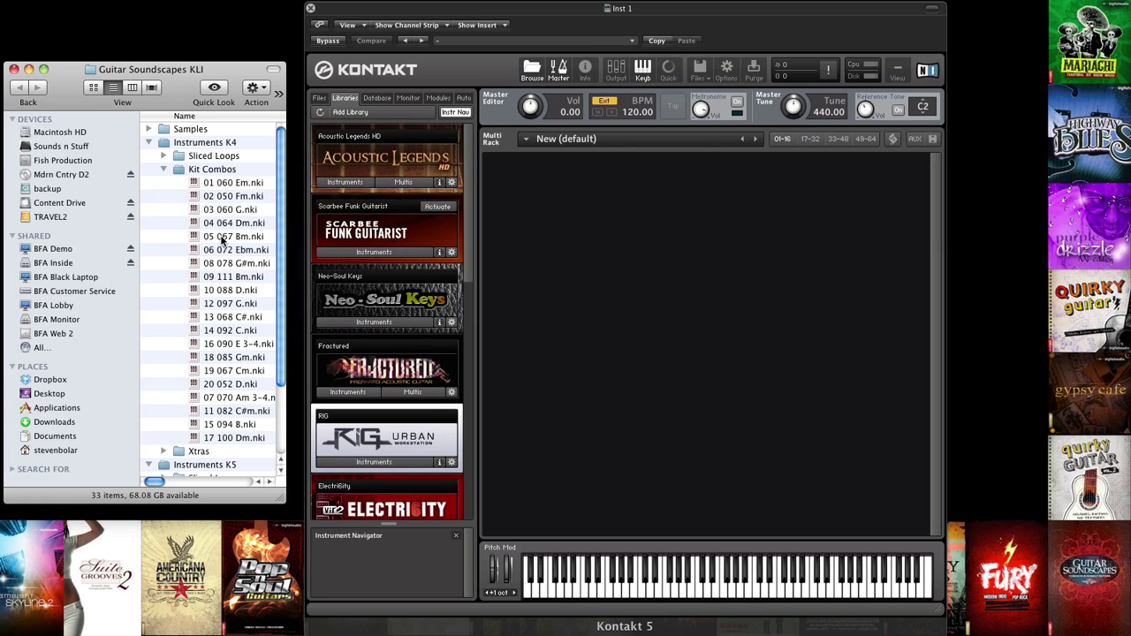
left_click_drag(491, 232, 598, 235)
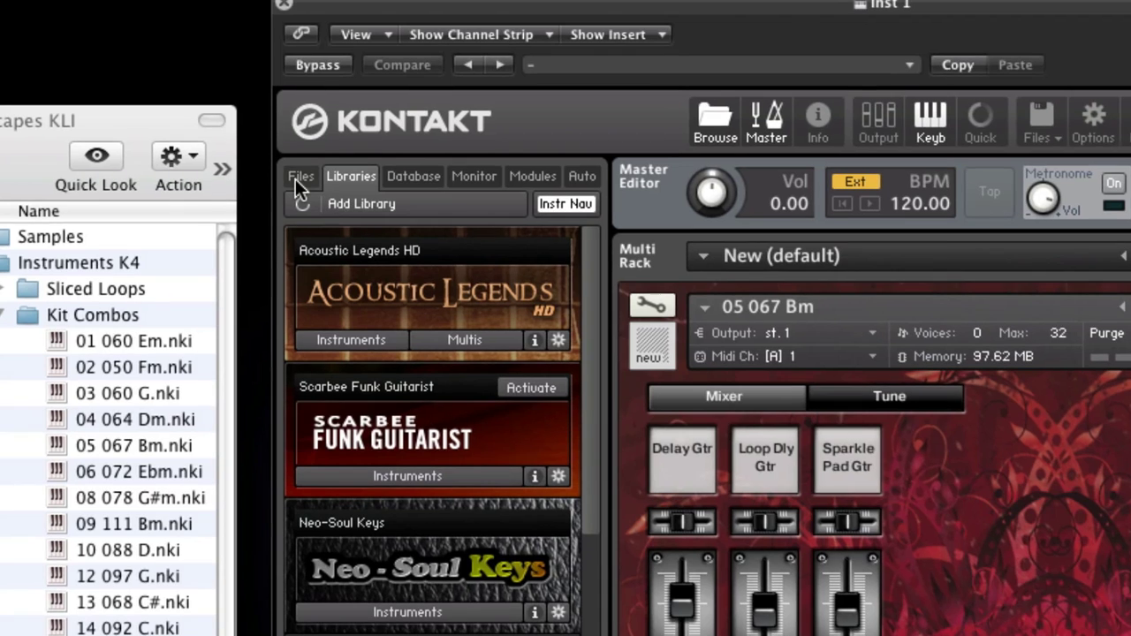
Remove the 05 067 Bm instrument and load 03 060 G.nki from the Instruments K5 Kit Combos folder using Kontakt's file browser
left_click(298, 176)
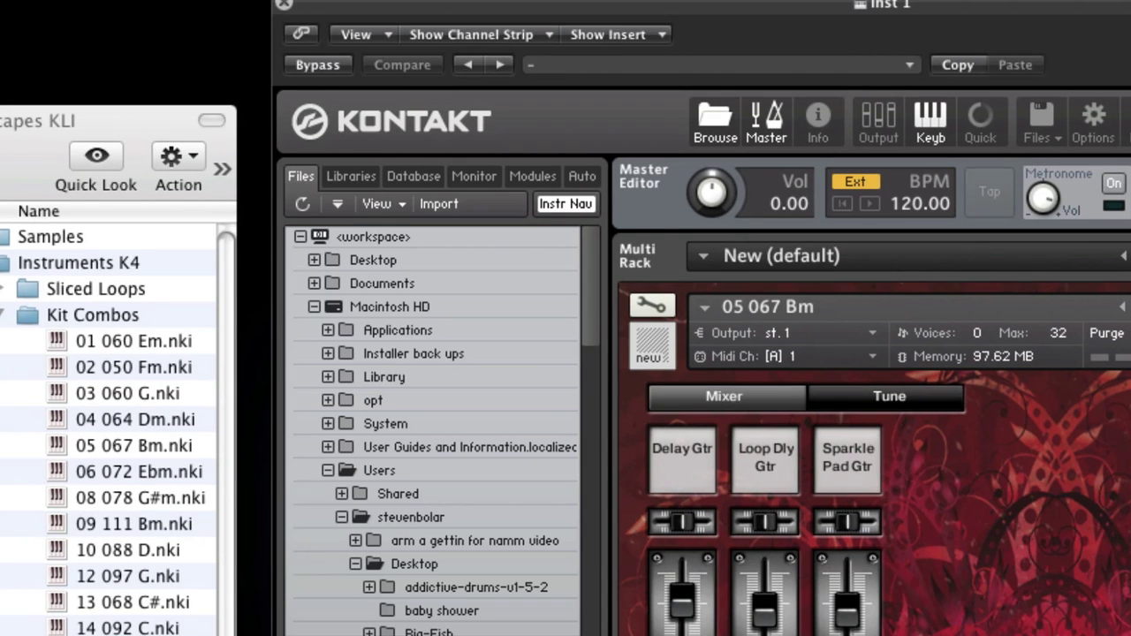
key("Delete")
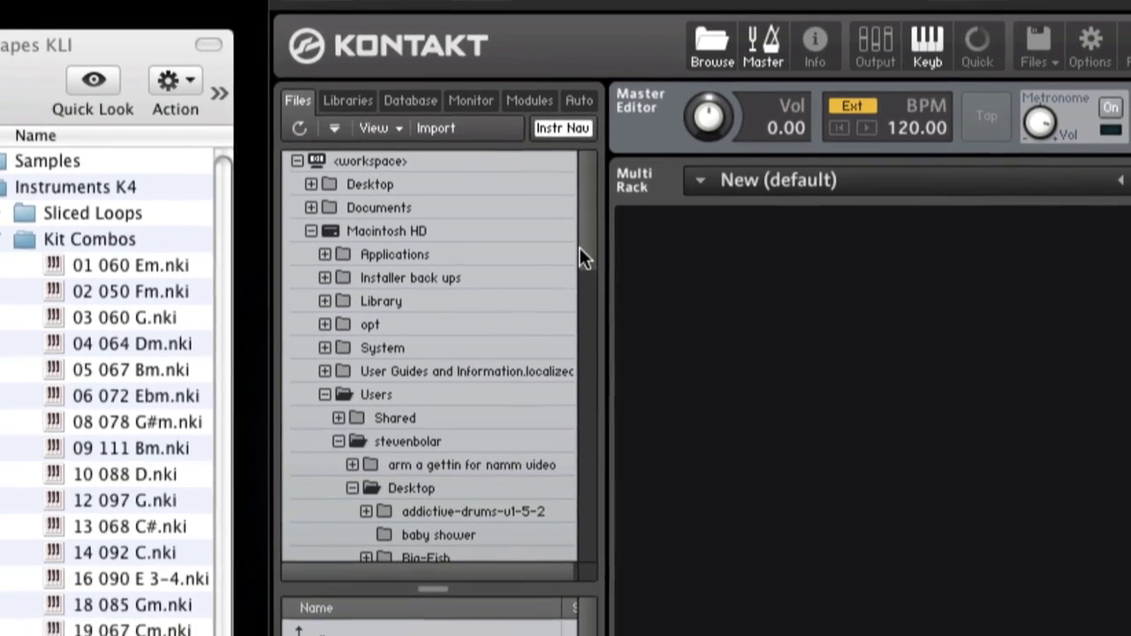
left_click_drag(583, 330, 579, 381)
left_click_drag(572, 147, 576, 184)
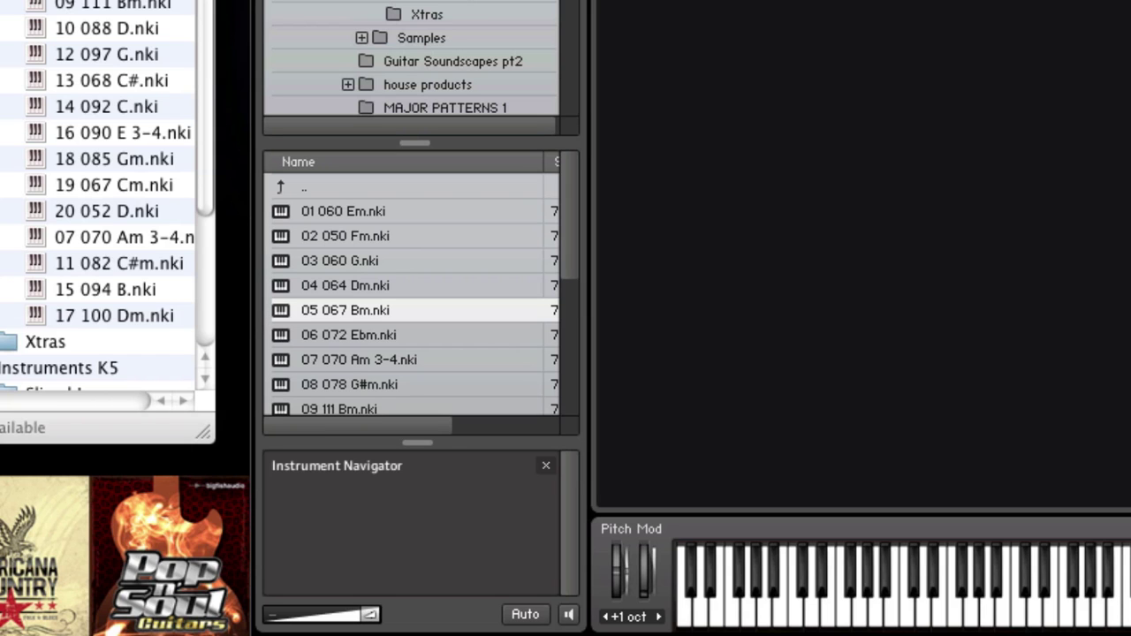
left_click(340, 285)
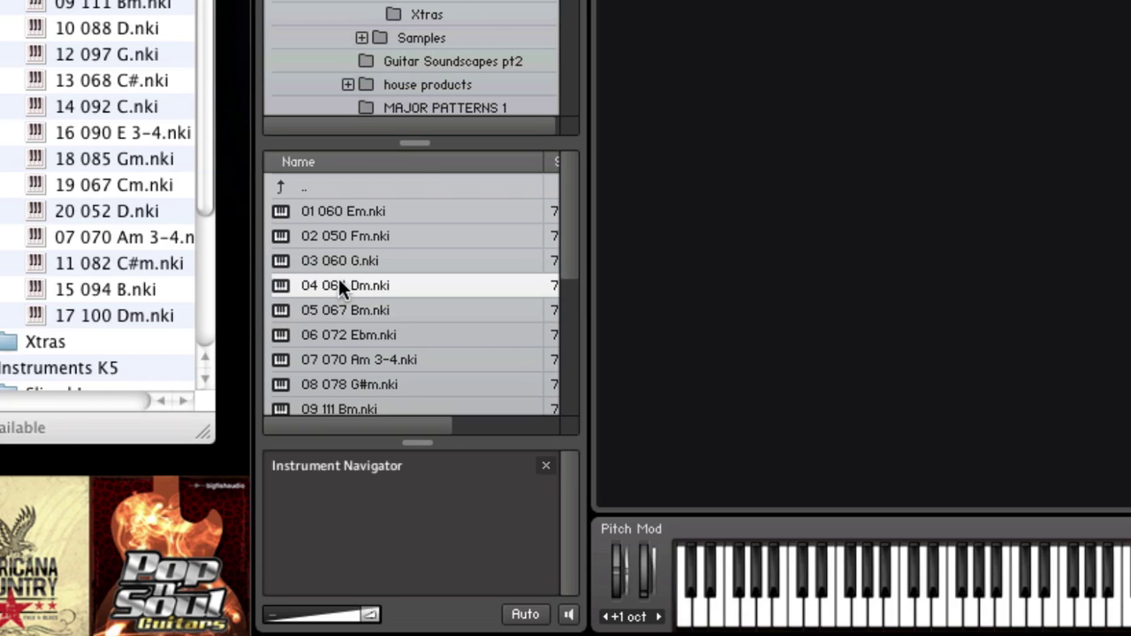
left_click(336, 260)
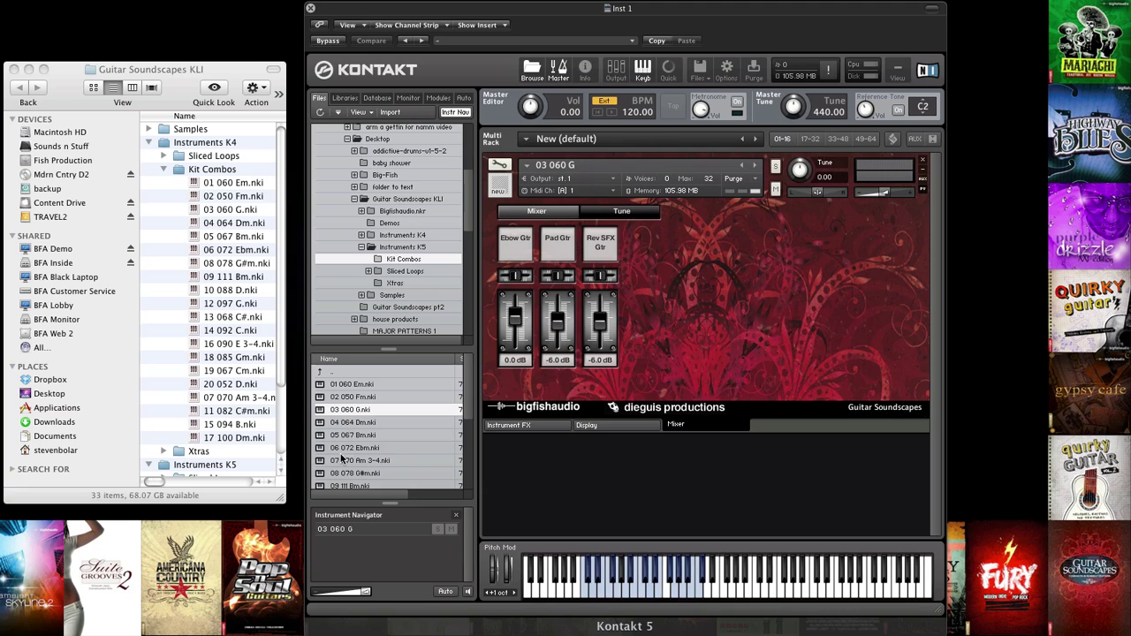
Remove the 03 060 G instrument from the rack and collapse the Kit Combos, Instruments K5 and Instruments K4 folders in the Finder window
left_click(925, 166)
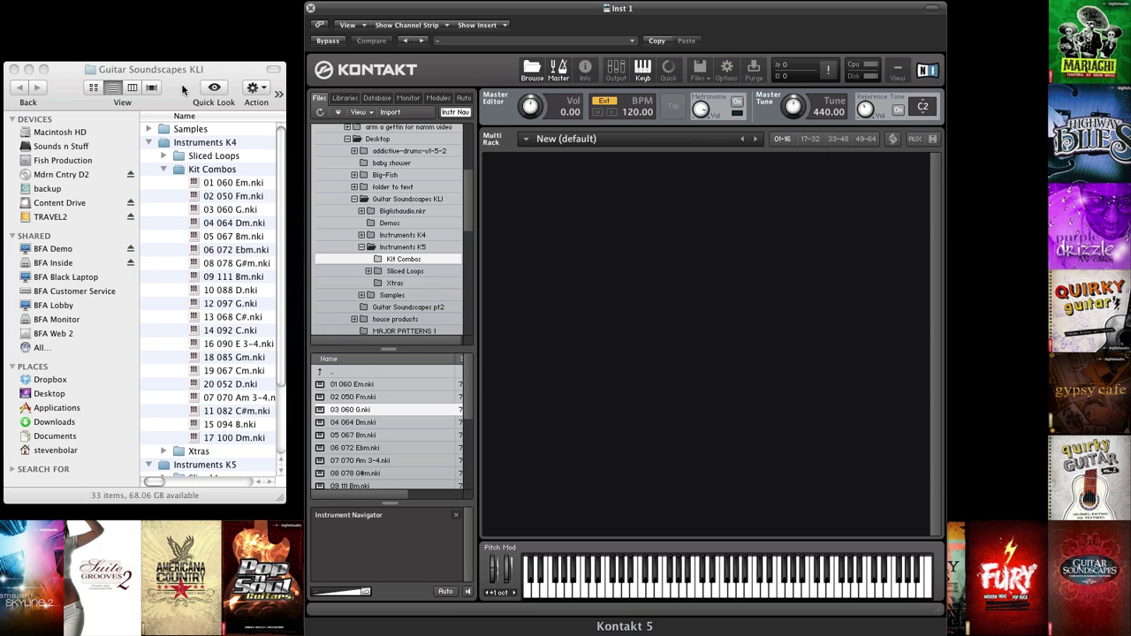
left_click(163, 169)
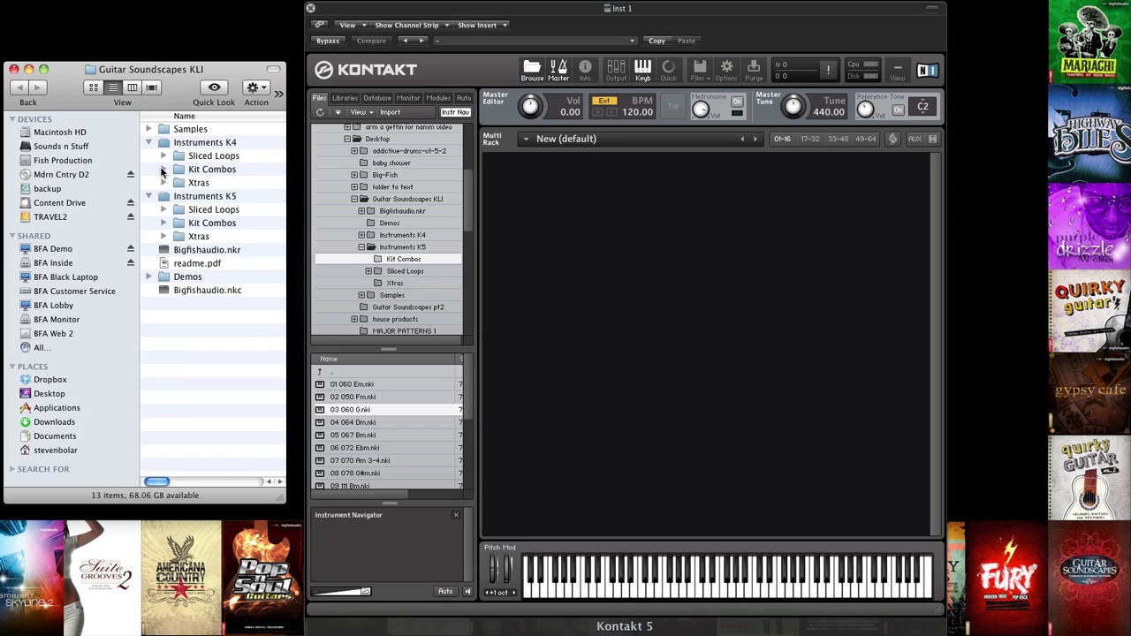
left_click(154, 198)
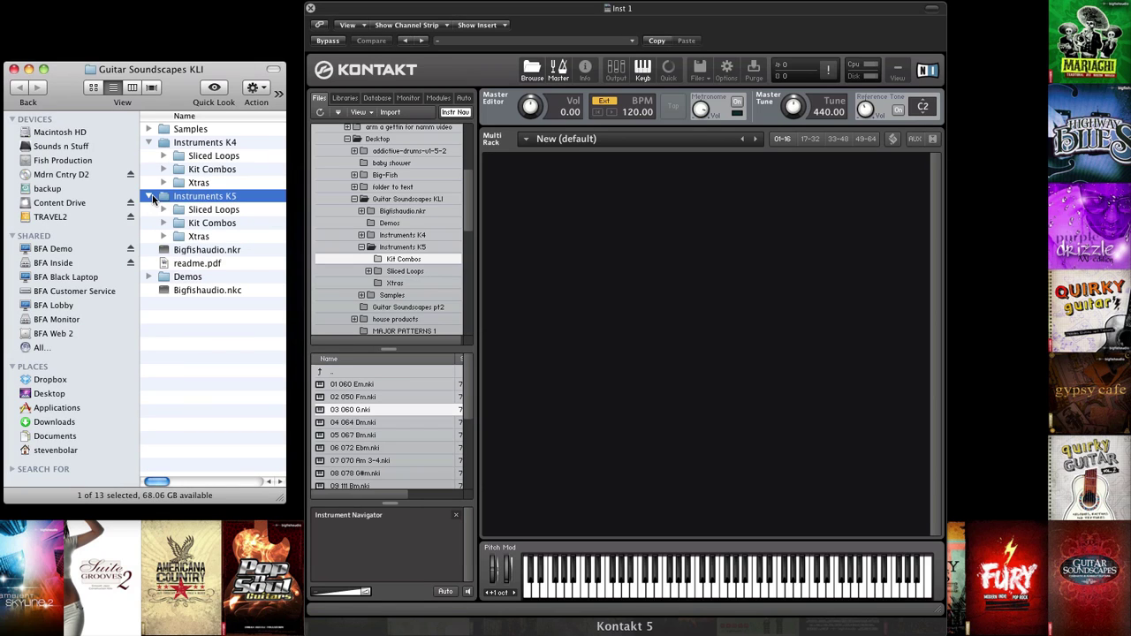
left_click(152, 197)
left_click(148, 143)
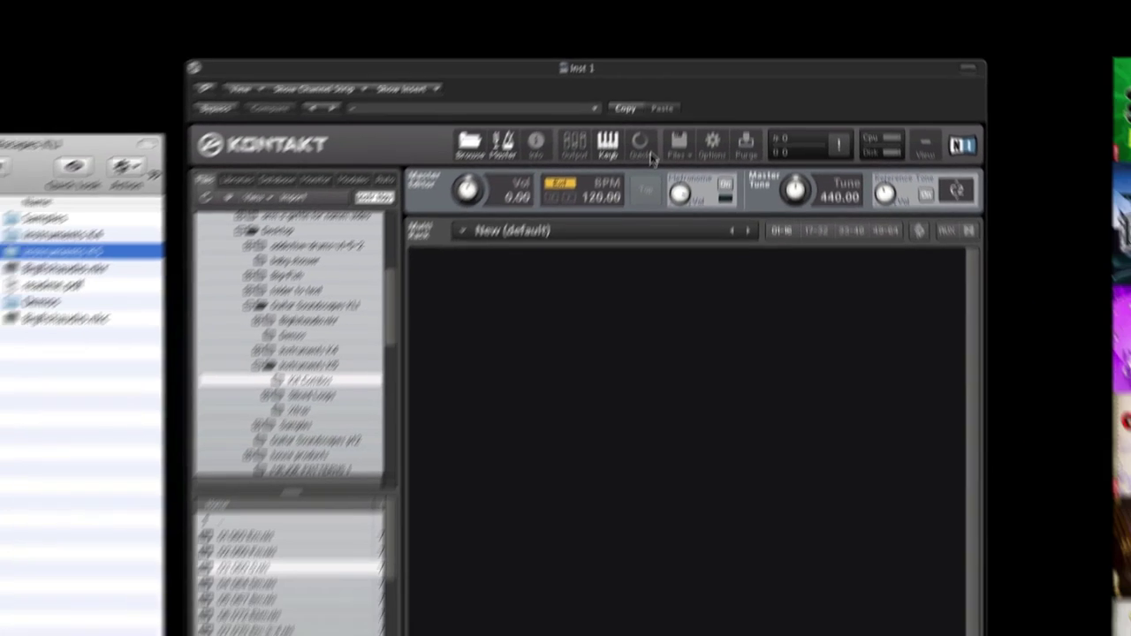
Show Kontakt's Quick-Load browser and display the Guitar Soundscapes KLI folder contents in Finder's column view
left_click(594, 261)
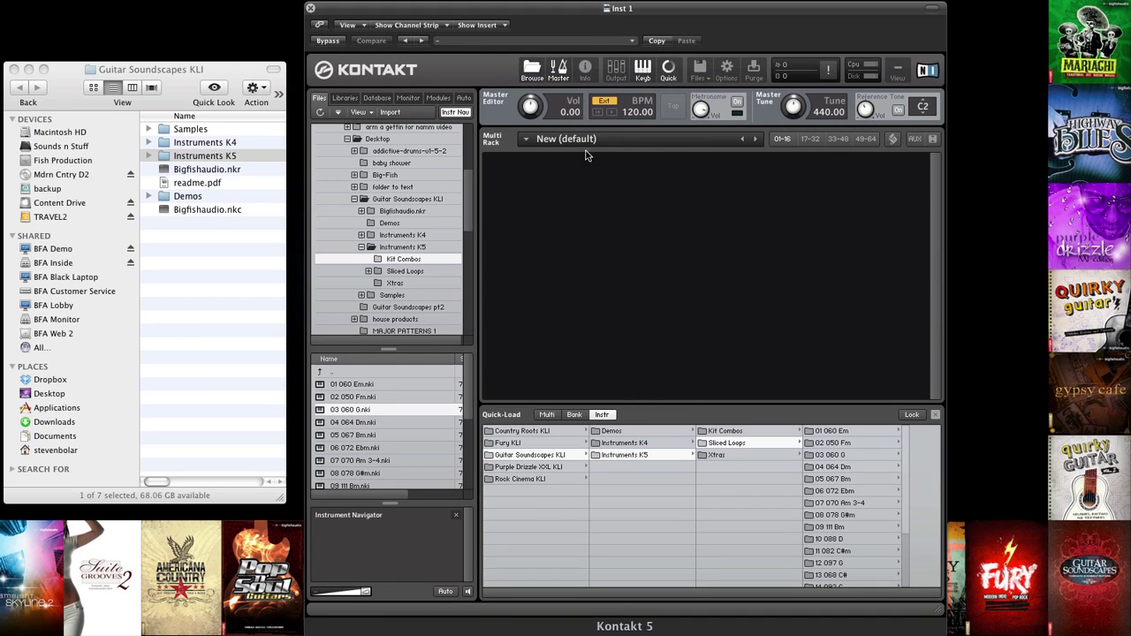
left_click(131, 88)
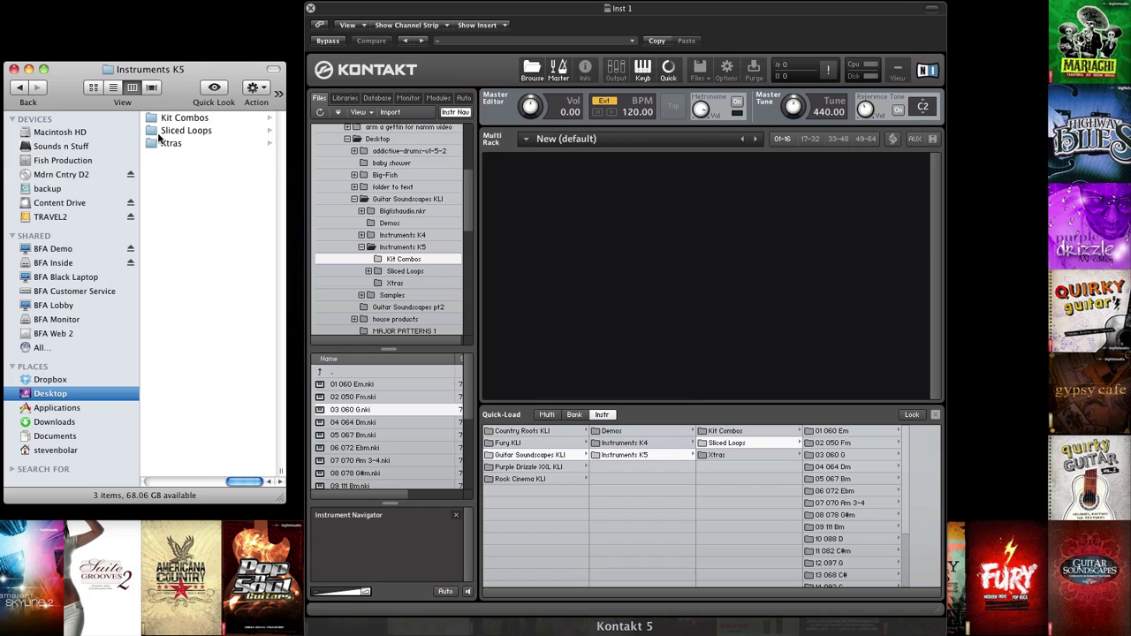
left_click(19, 88)
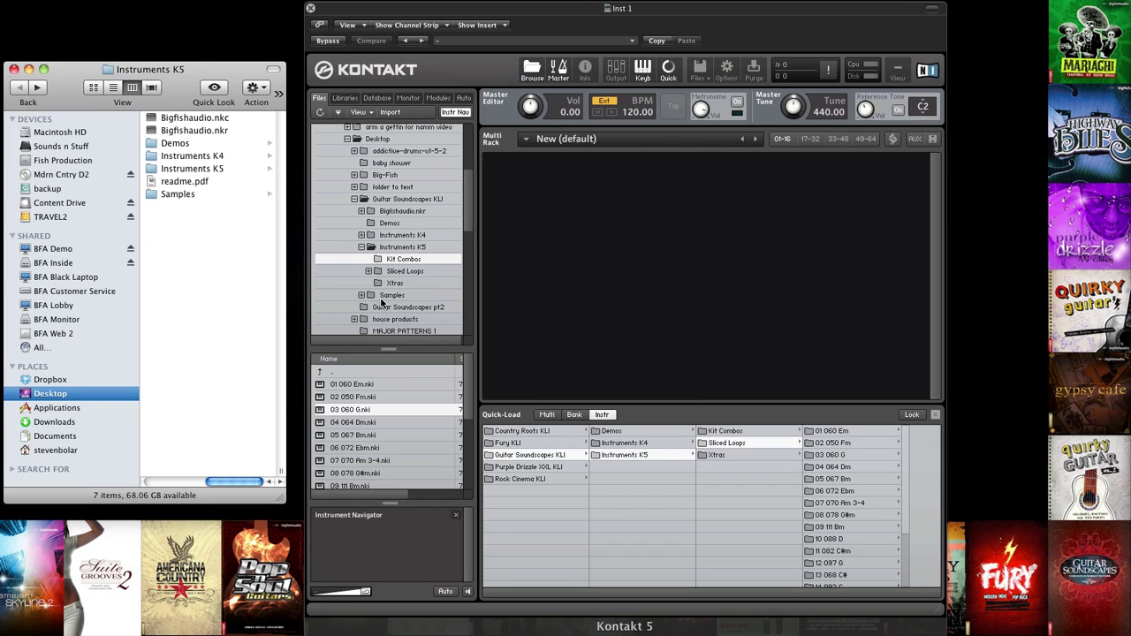
Browse in Quick-Load to the Kit Combos folder of Guitar Soundscapes KLI under Instruments K5
left_click(523, 456)
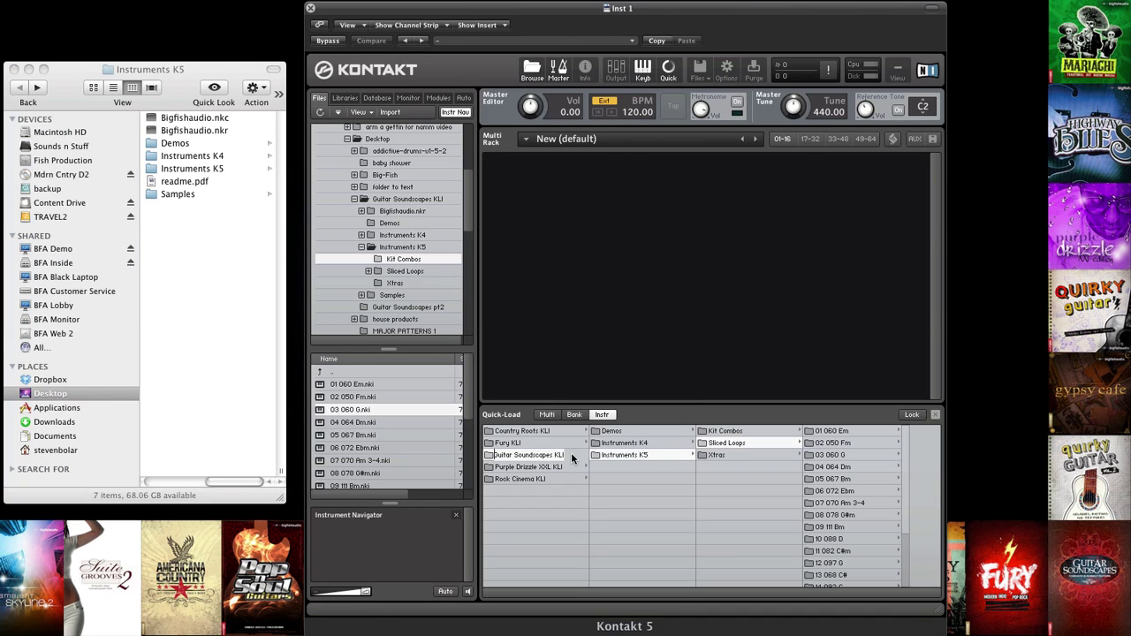
left_click(651, 453)
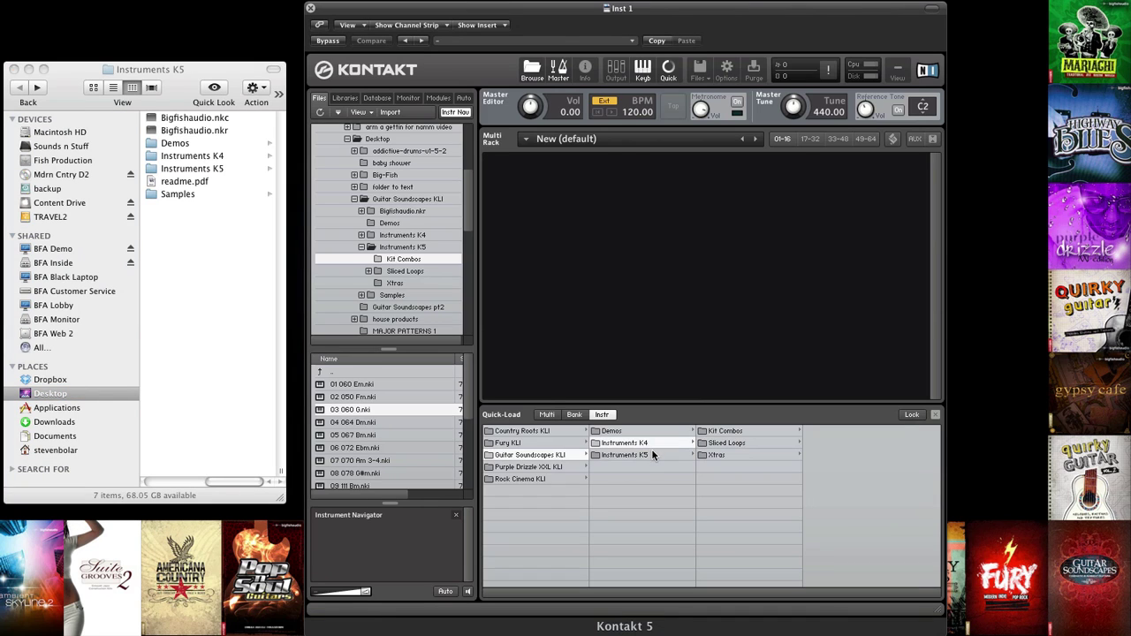
left_click(747, 432)
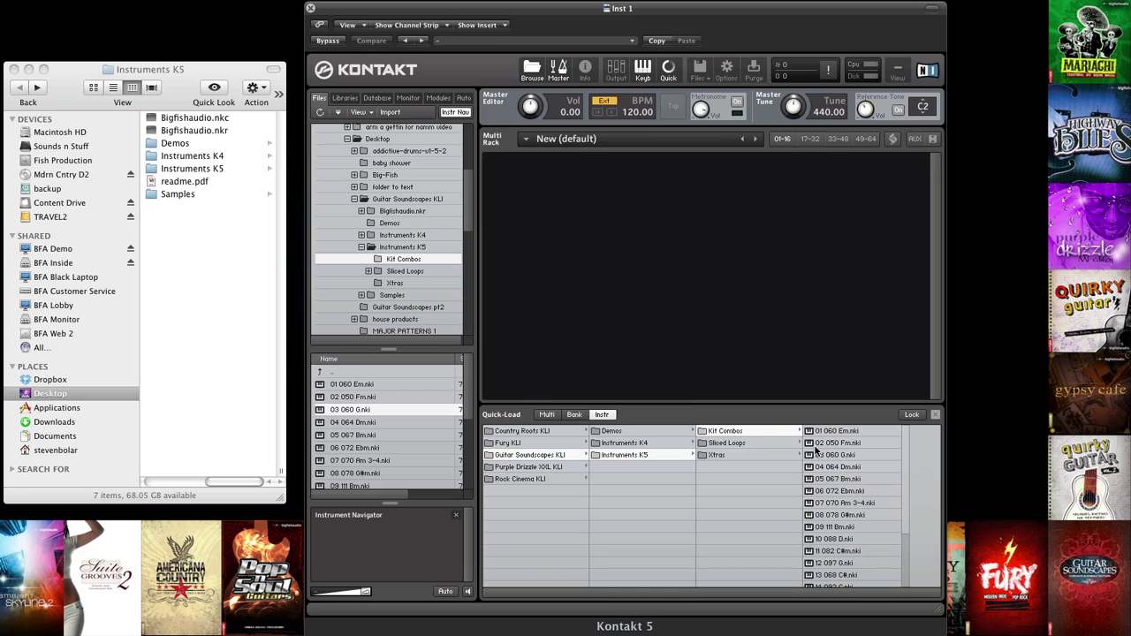